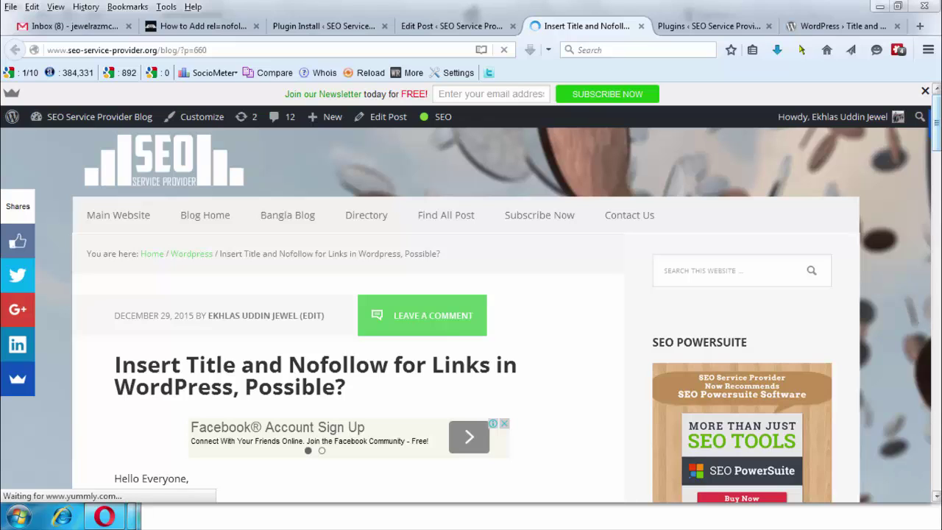
Highlight the blog post's title and web address, then clear the selections
scroll(937, 109, "down", 3)
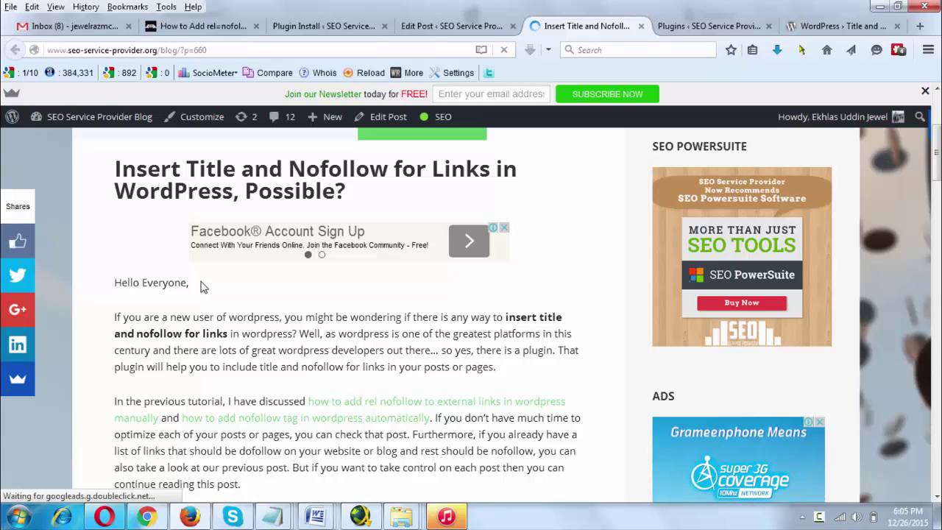
left_click_drag(343, 188, 116, 168)
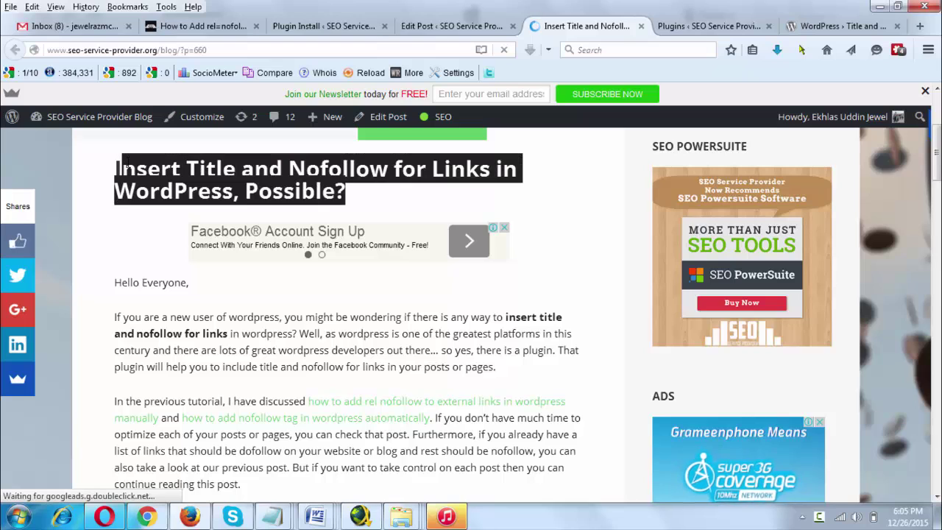
left_click(228, 50)
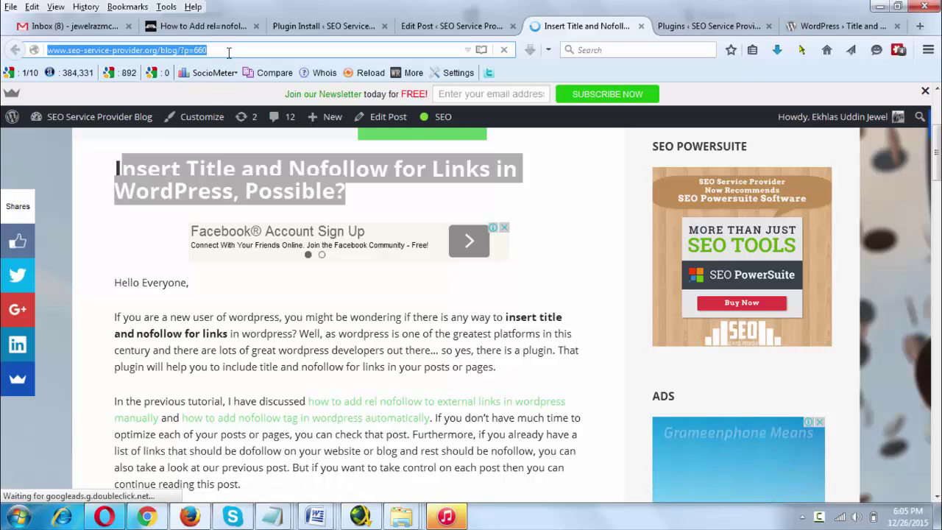
left_click(98, 261)
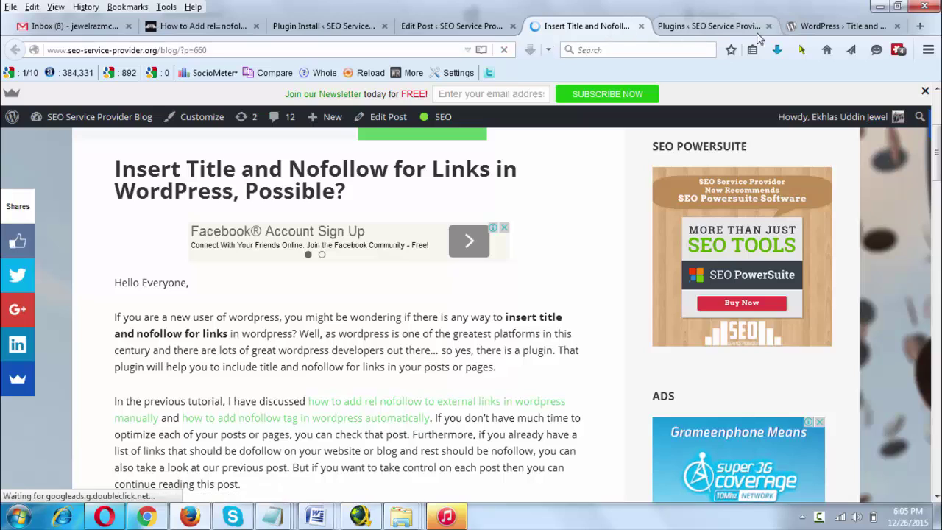
Switch to the Title and Nofollow For Links WordPress.org page and scroll to its Description
left_click(819, 27)
left_click(394, 408)
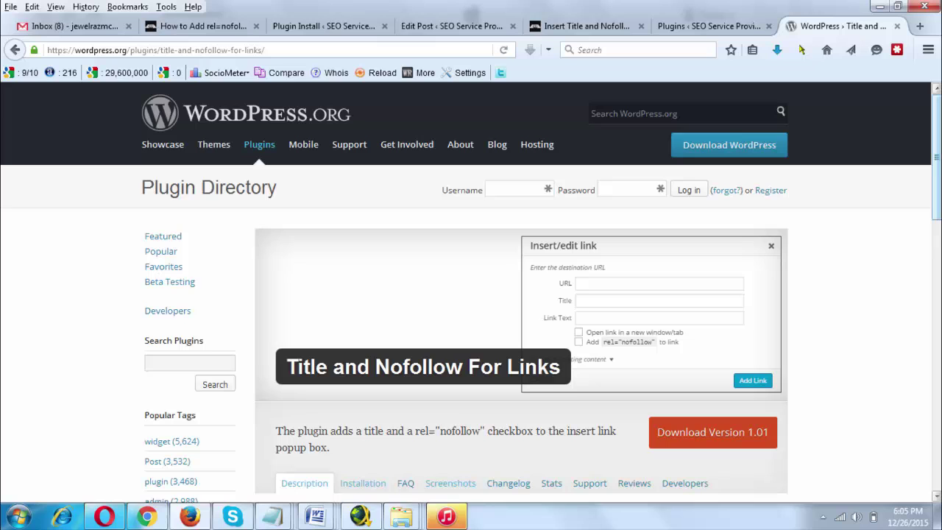
scroll(939, 240, "down", 1)
scroll(940, 240, "down", 4)
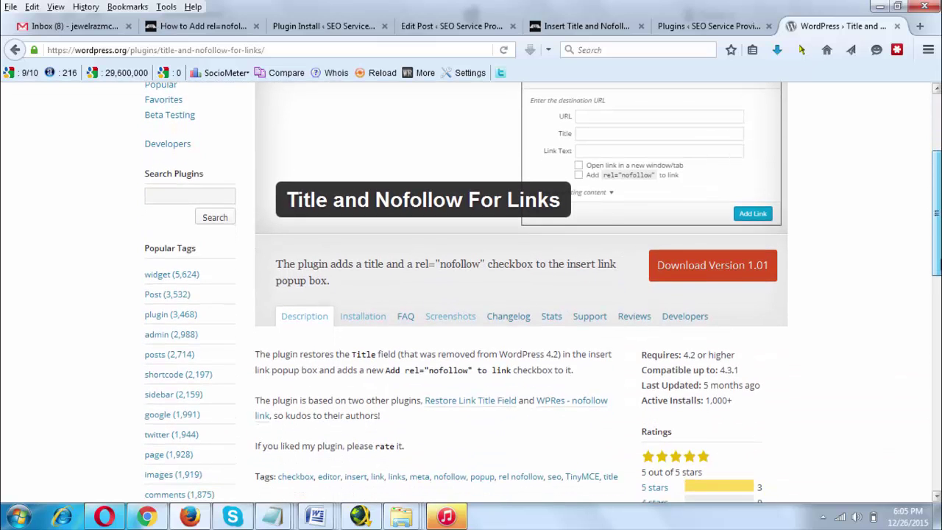
scroll(939, 240, "down", 1)
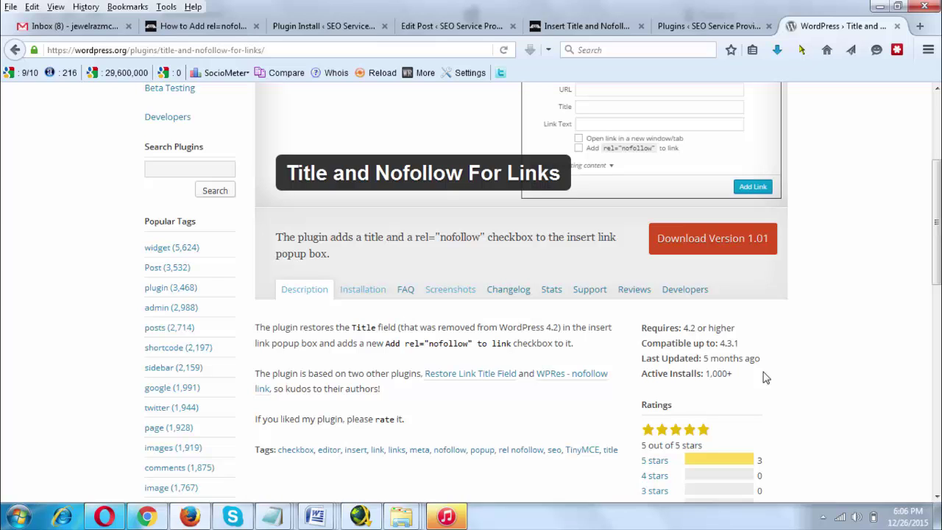
Return to the 'How to Add rel=nofollow Tag in WordPress Automatically?' post and scroll back to its title
left_click(184, 27)
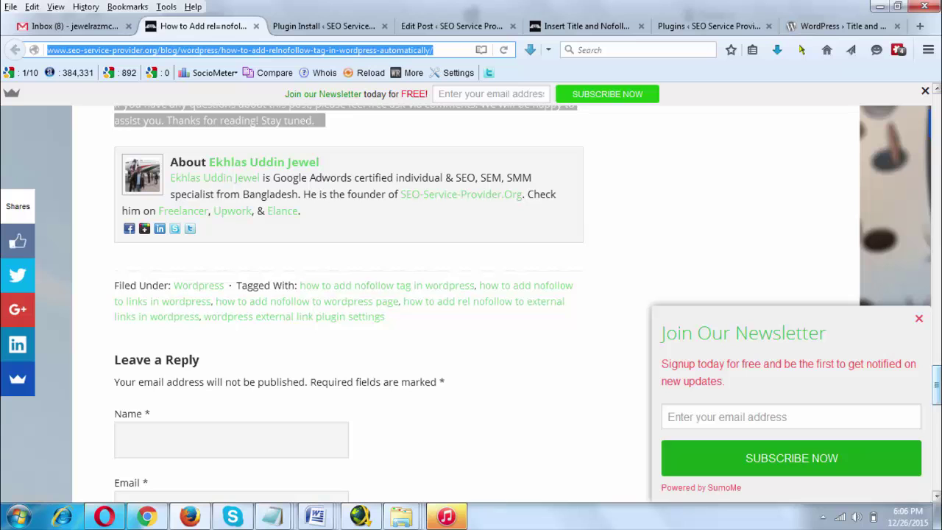
left_click_drag(936, 387, 936, 121)
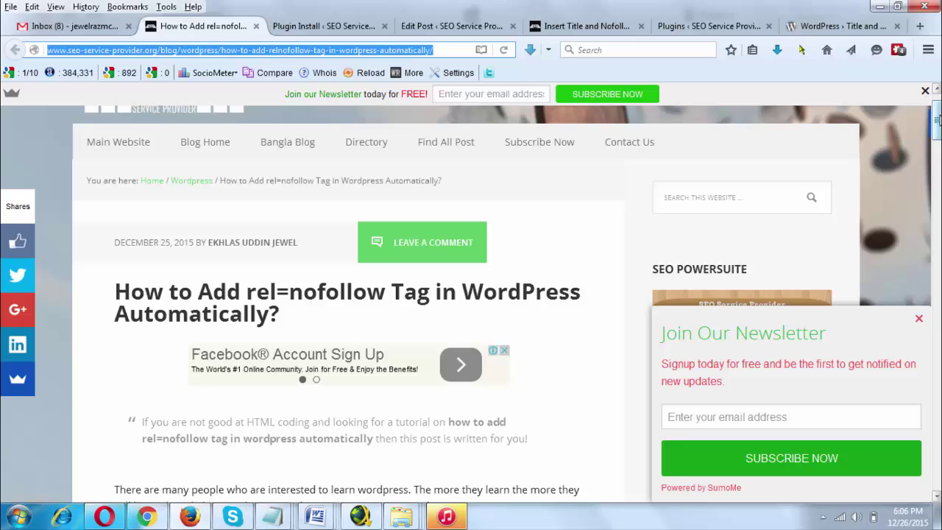
scroll(471, 302, "down", 3)
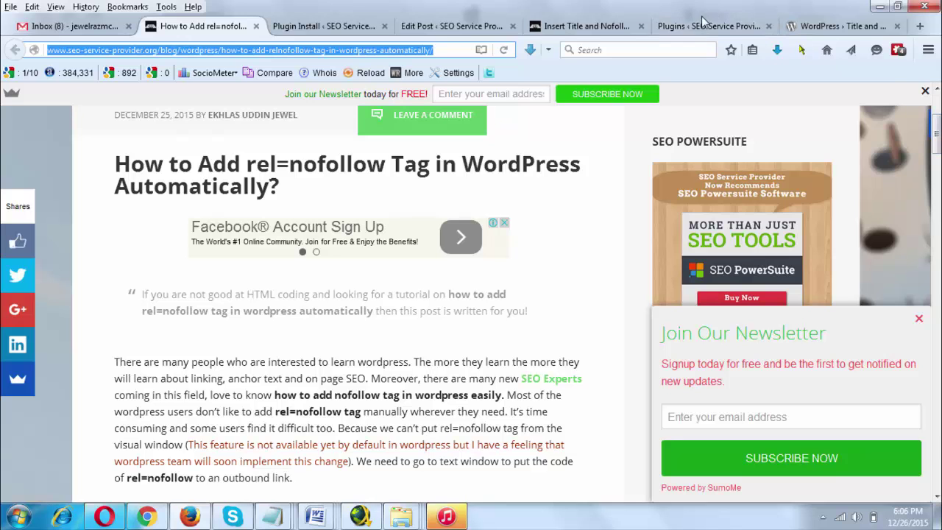
Read the plugin's Installation notes on WordPress.org and highlight the plugin folder name
left_click(700, 28)
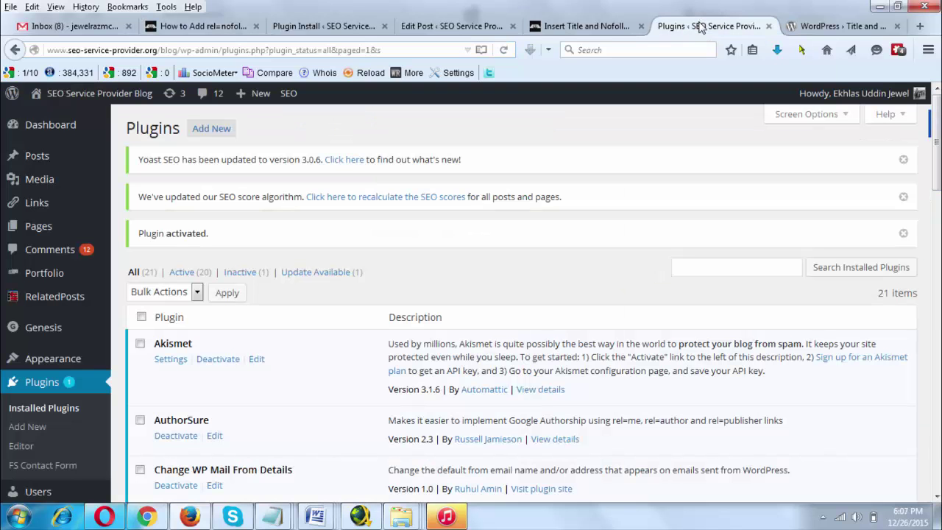
left_click(818, 30)
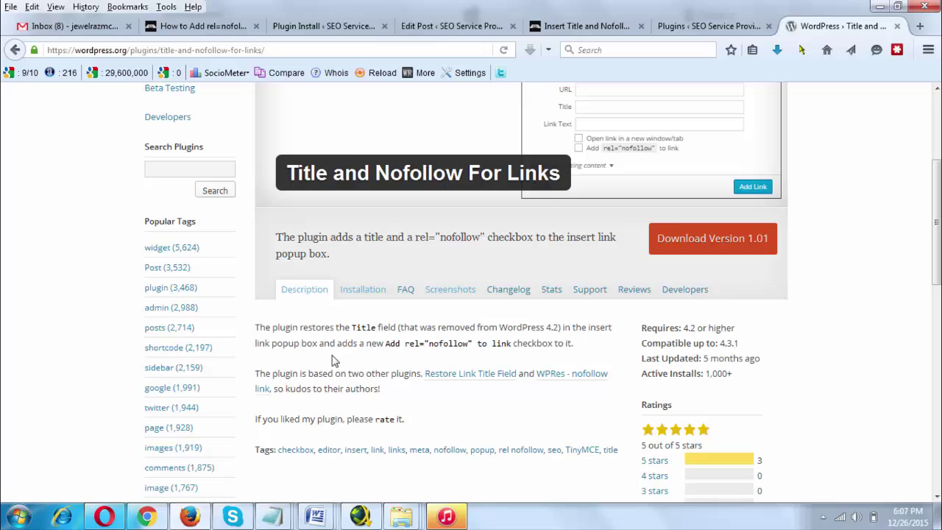
left_click(357, 294)
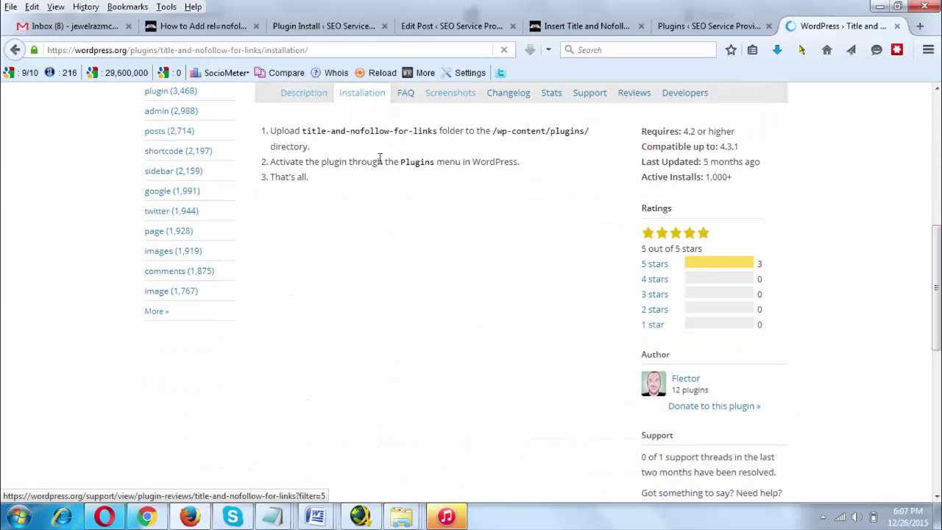
left_click_drag(284, 130, 439, 133)
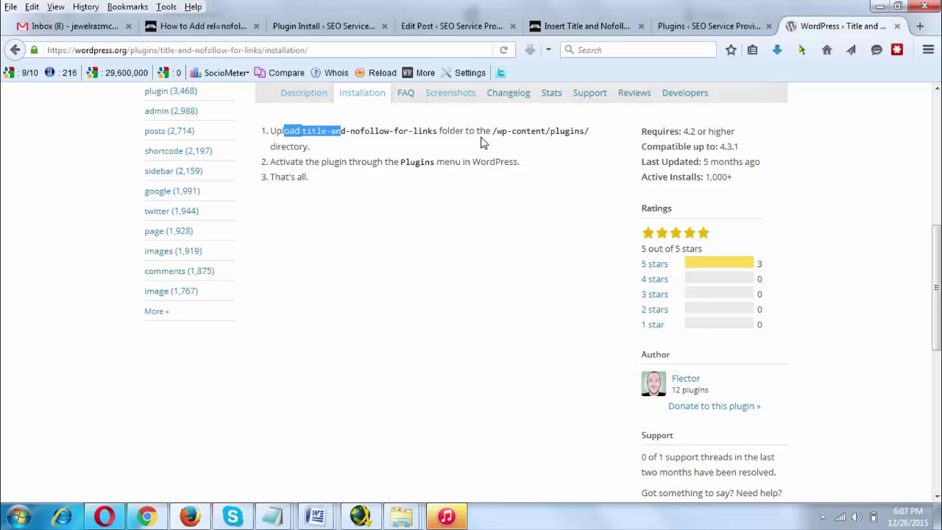
left_click(312, 26)
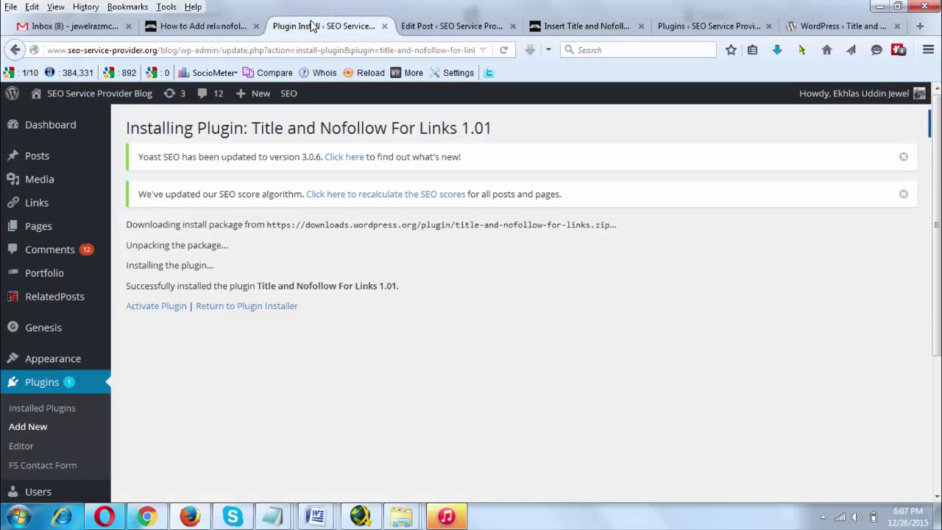
Open the Add New plugins page in a new tab and recheck the installation instructions
right_click(31, 426)
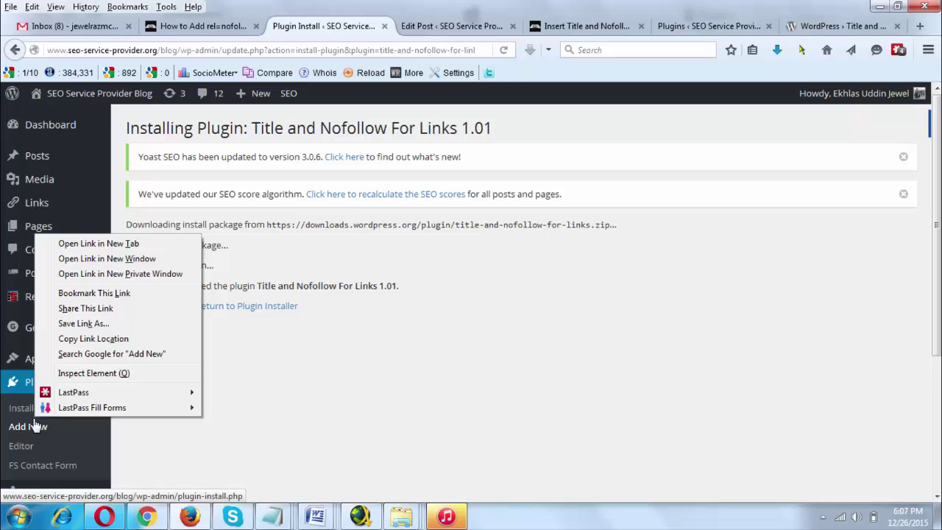
key("t")
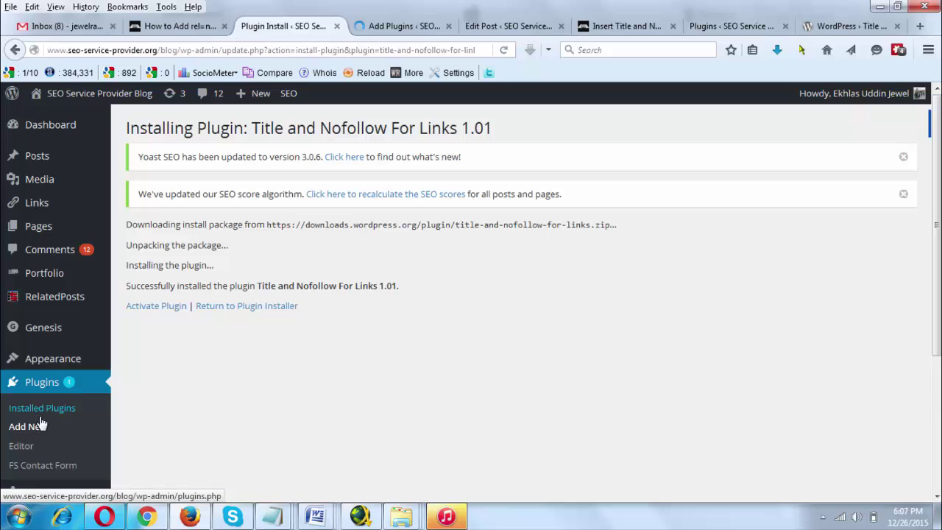
left_click(392, 33)
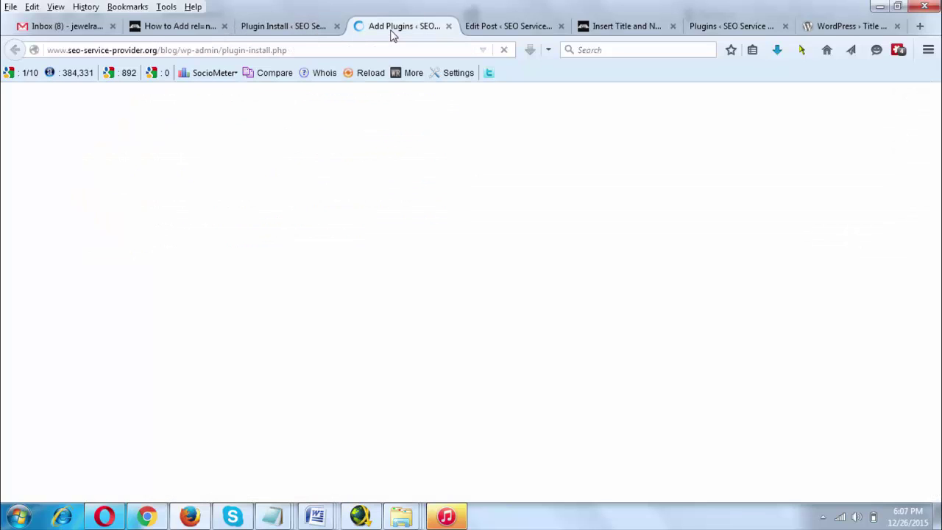
left_click(839, 27)
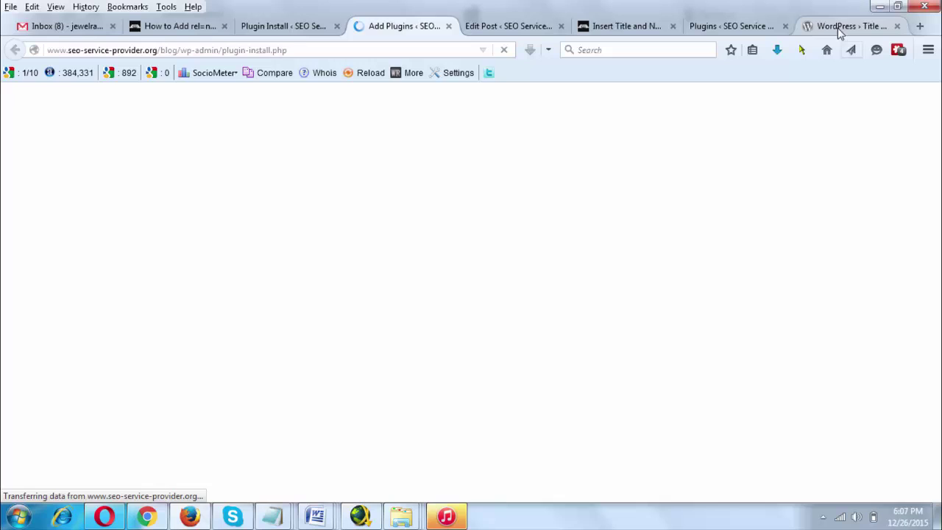
left_click_drag(935, 244, 935, 156)
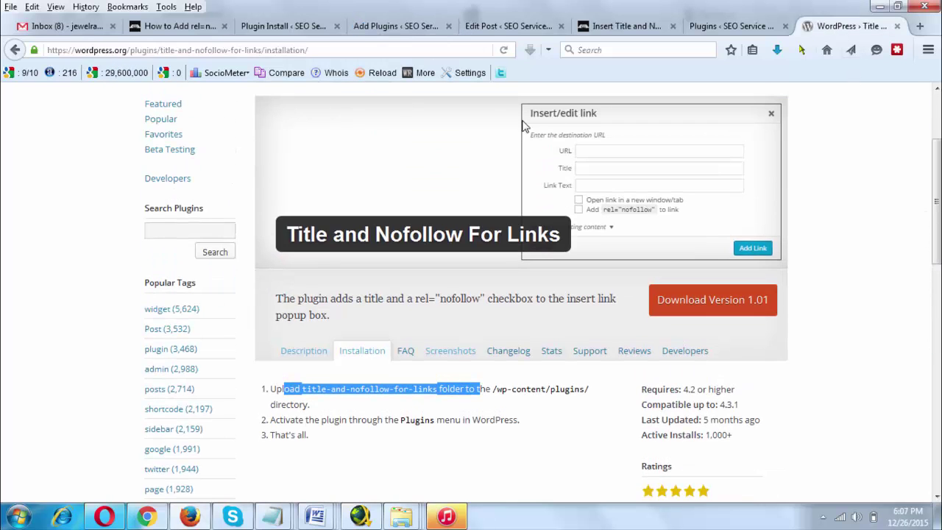
Focus the Add New plugin search field, then return to the install confirmation page
left_click(394, 26)
left_click(776, 244)
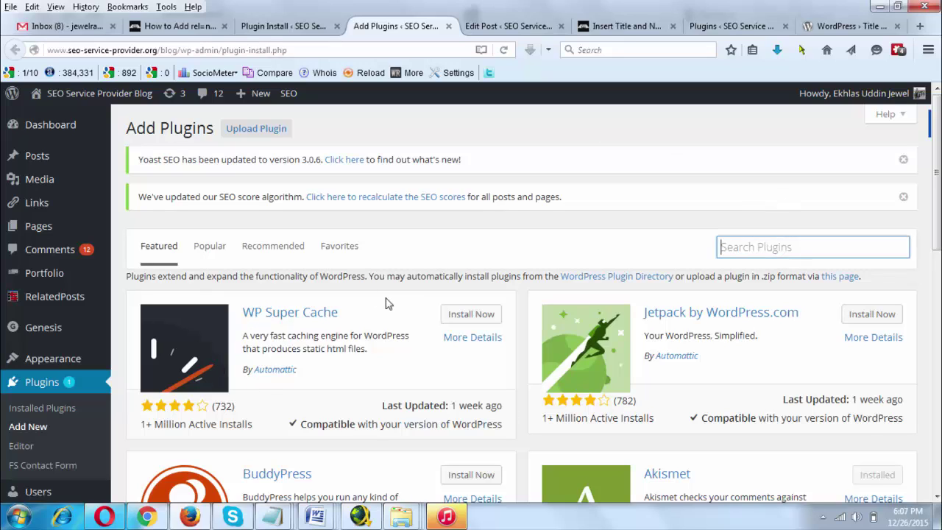
left_click(286, 28)
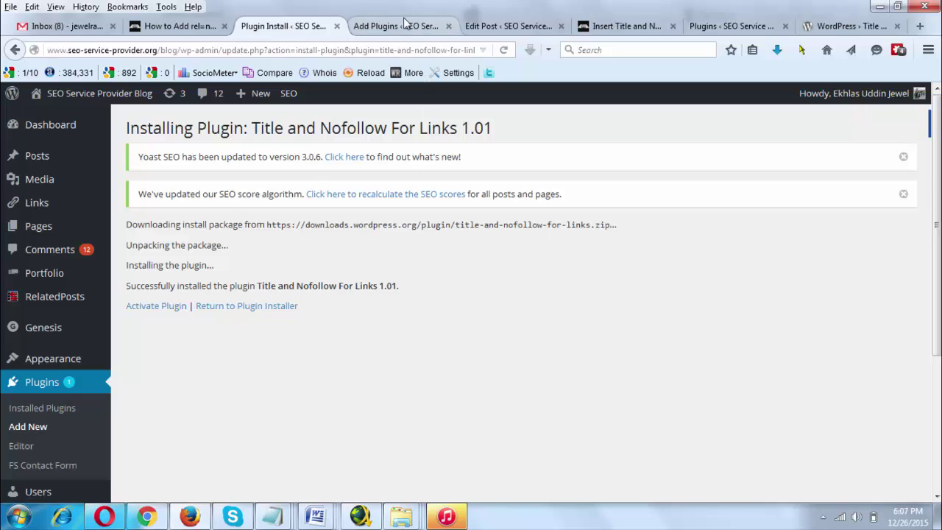
left_click(406, 27)
left_click(286, 27)
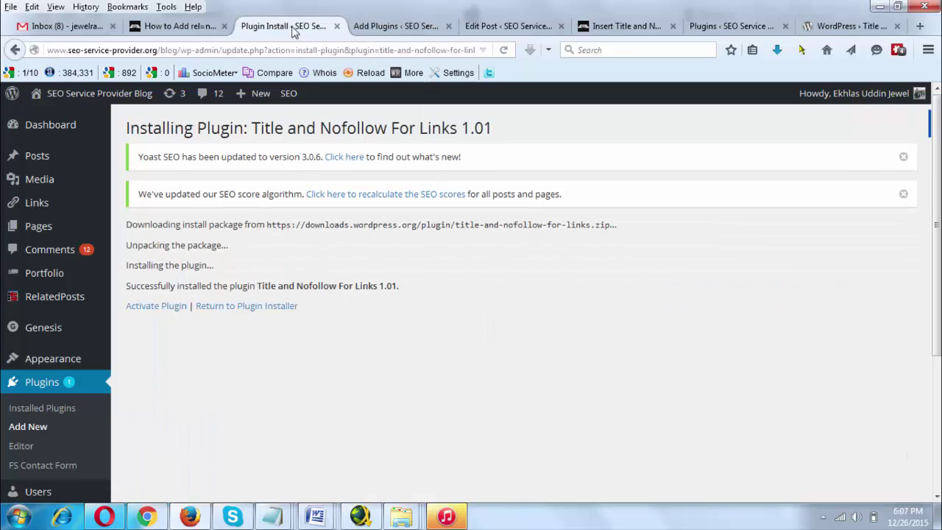
Activate Title and Nofollow For Links and open Posts > Add New in a new tab
left_click(149, 308)
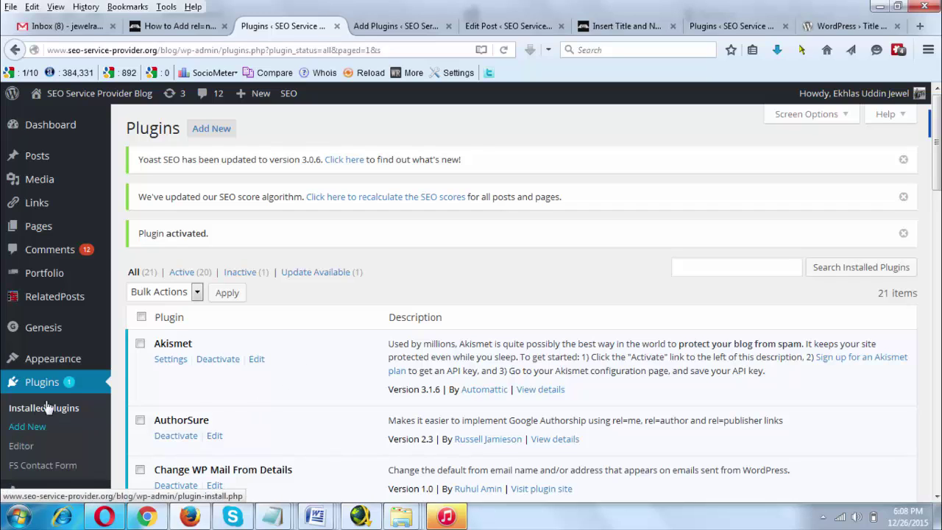
mouse_move(37, 156)
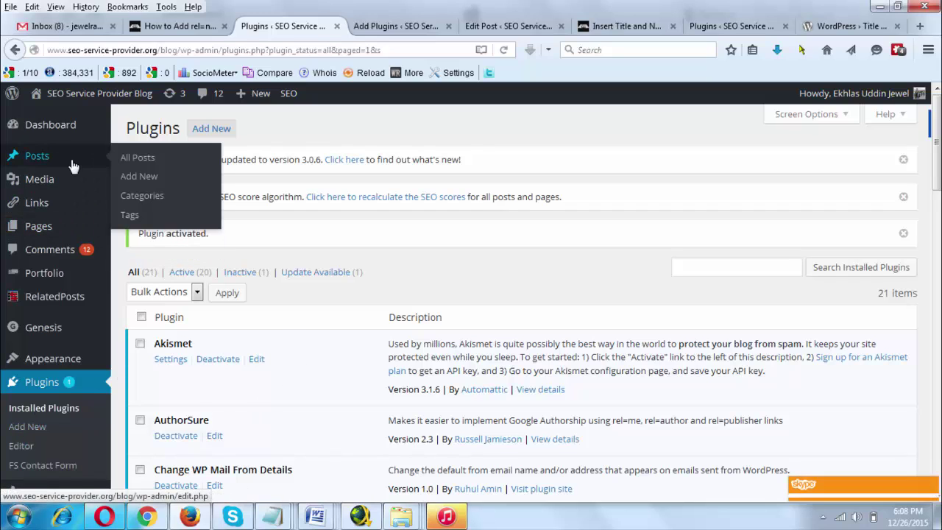
right_click(130, 176)
left_click(156, 184)
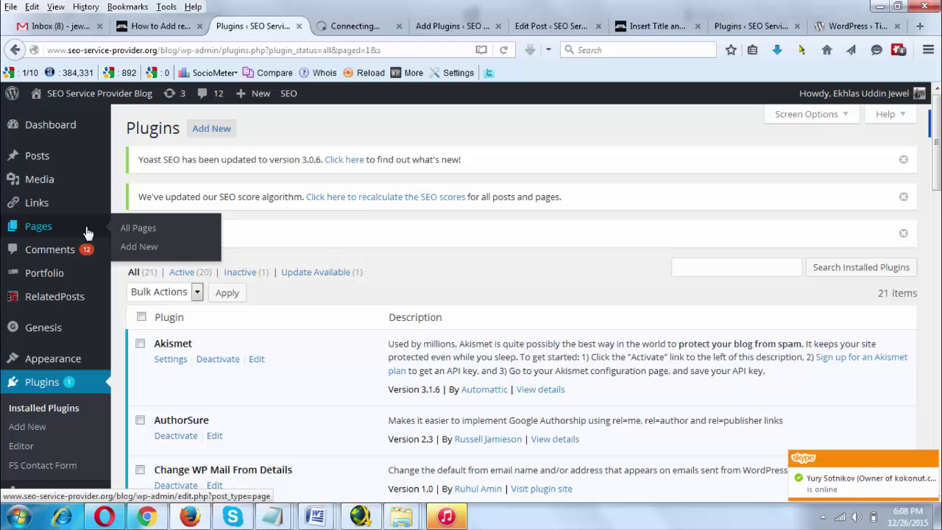
left_click(360, 26)
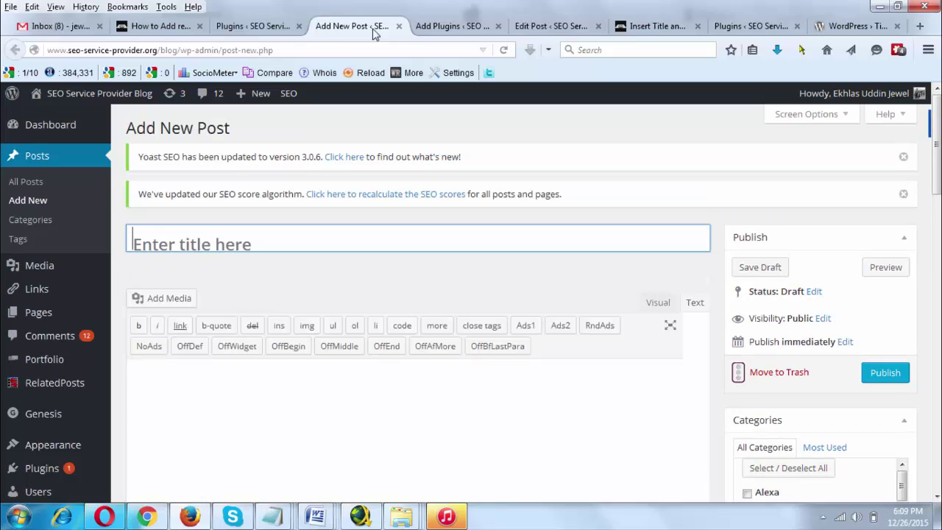
Enter 'I am great' in the post body, select it in Visual mode and bring up the link dialog
left_click(295, 435)
type("I am g")
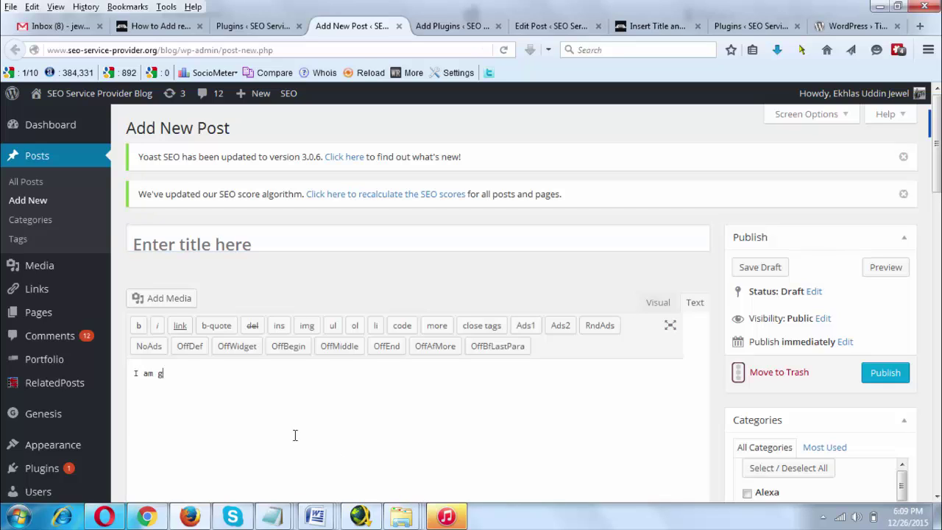
type("reat")
key("shift+Home")
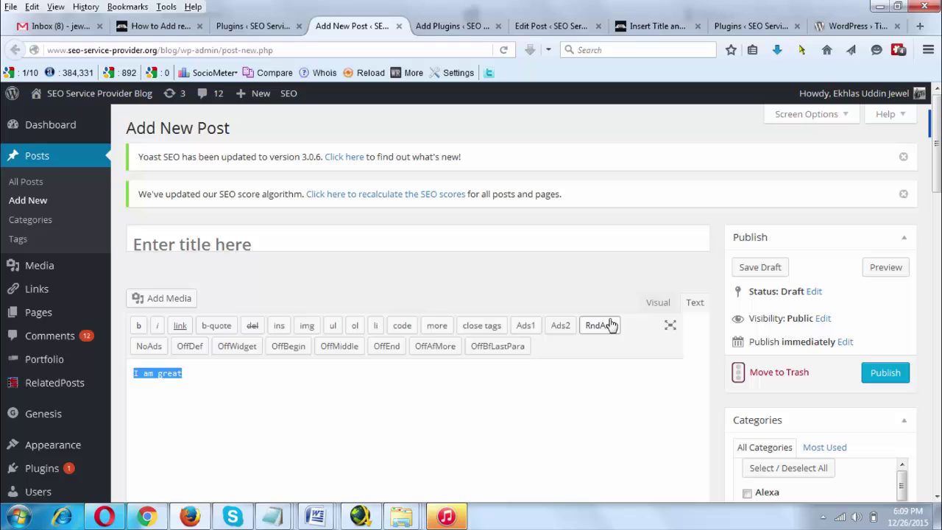
left_click(650, 308)
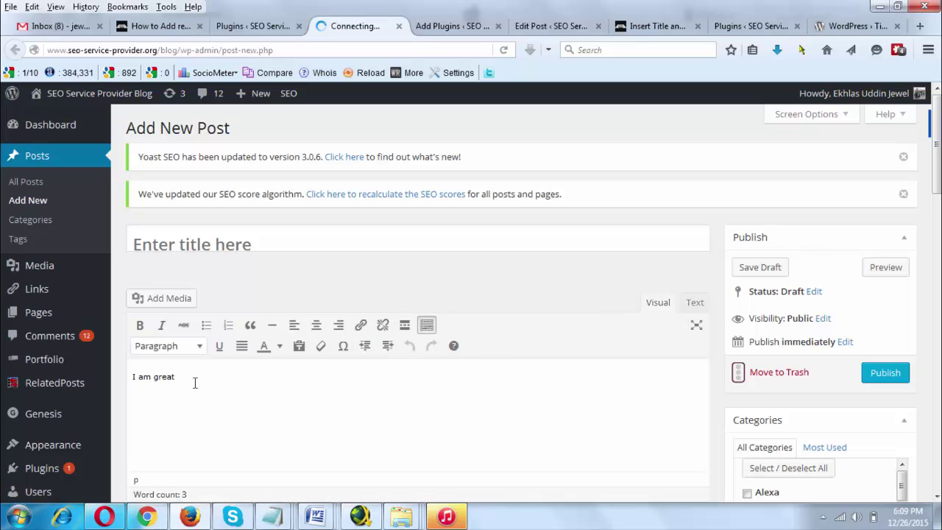
left_click_drag(189, 381, 133, 375)
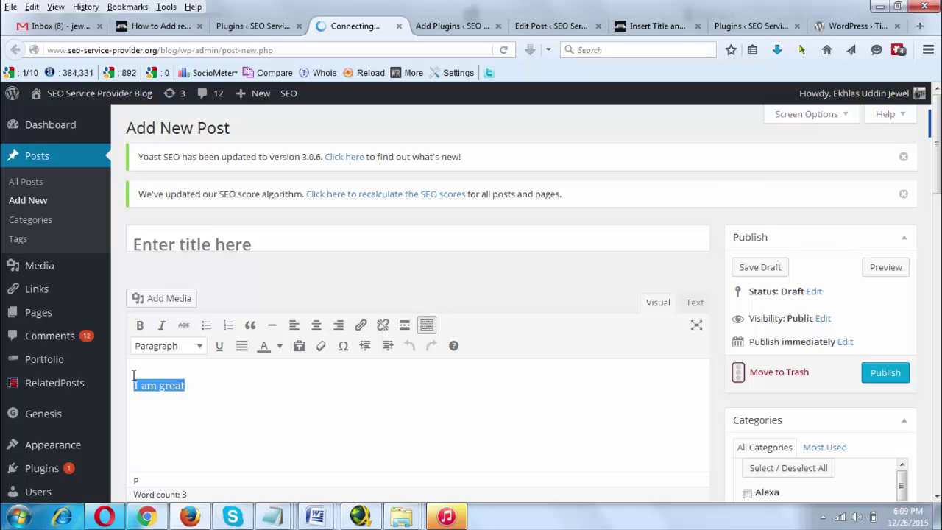
left_click(361, 325)
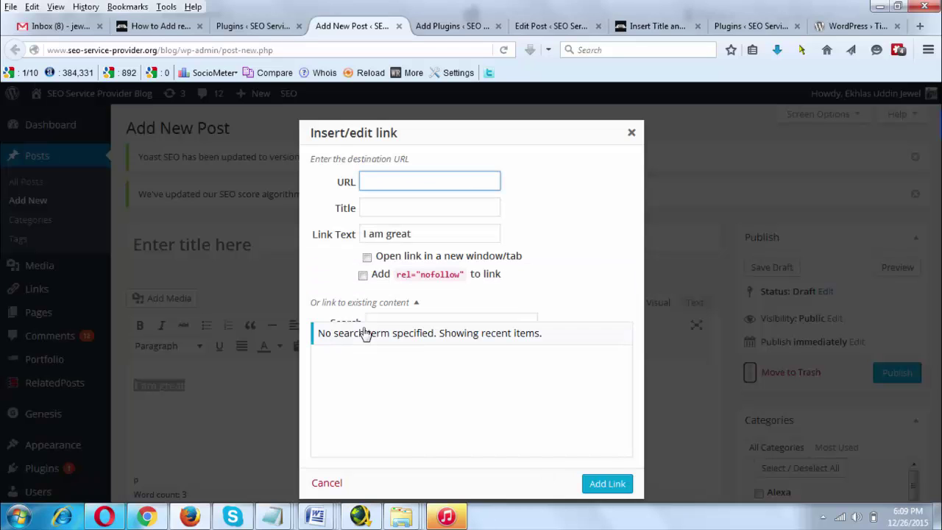
Toggle the open-in-new-tab and rel="nofollow" checkboxes on and back off
left_click(367, 258)
left_click(367, 259)
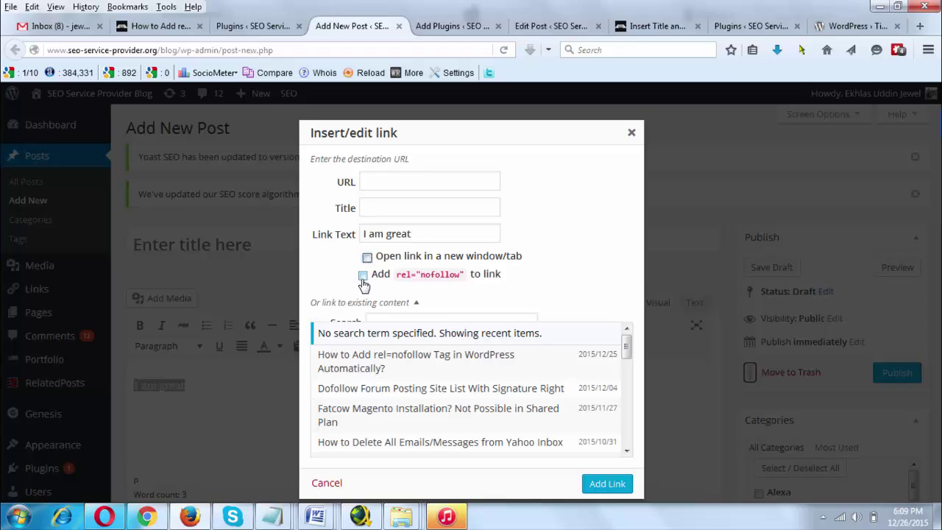
left_click(363, 277)
left_click(425, 282)
Move between the link Title and URL fields, then close the dialog without adding a link
left_click(374, 209)
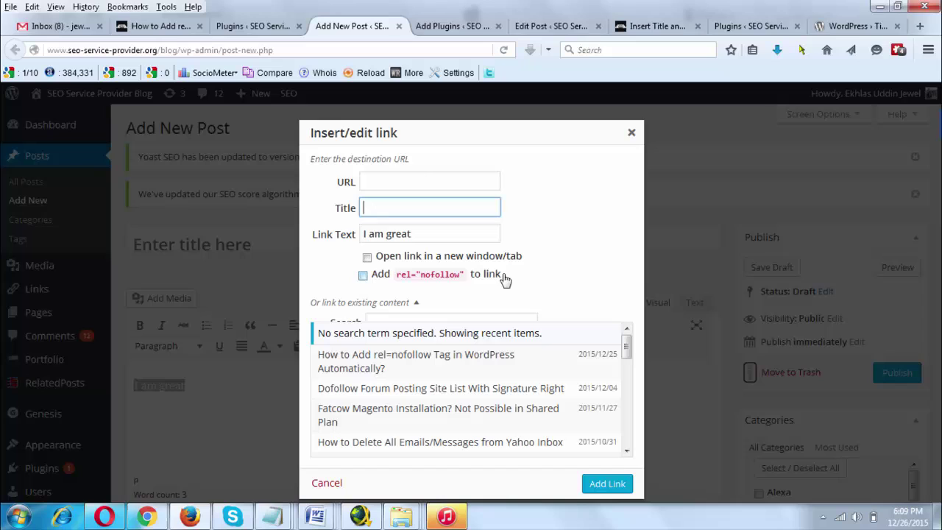
key("shift+Tab")
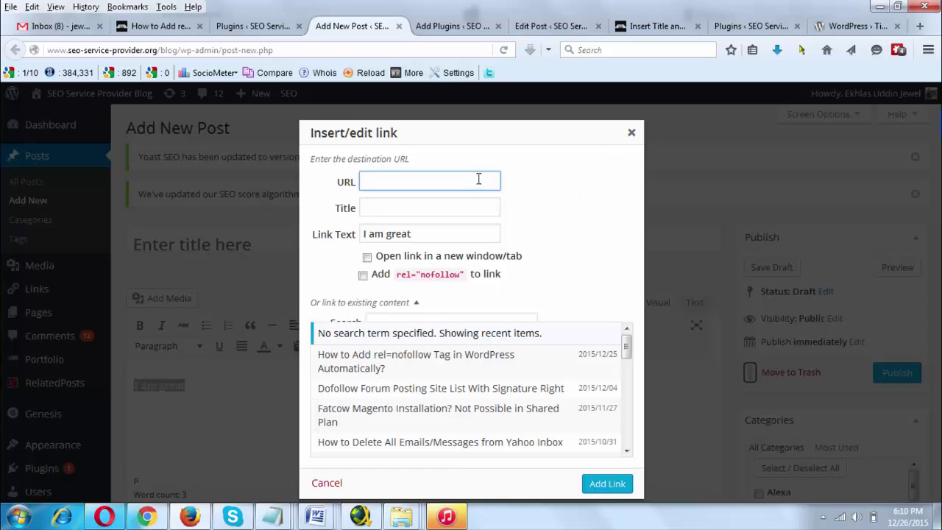
left_click(378, 211)
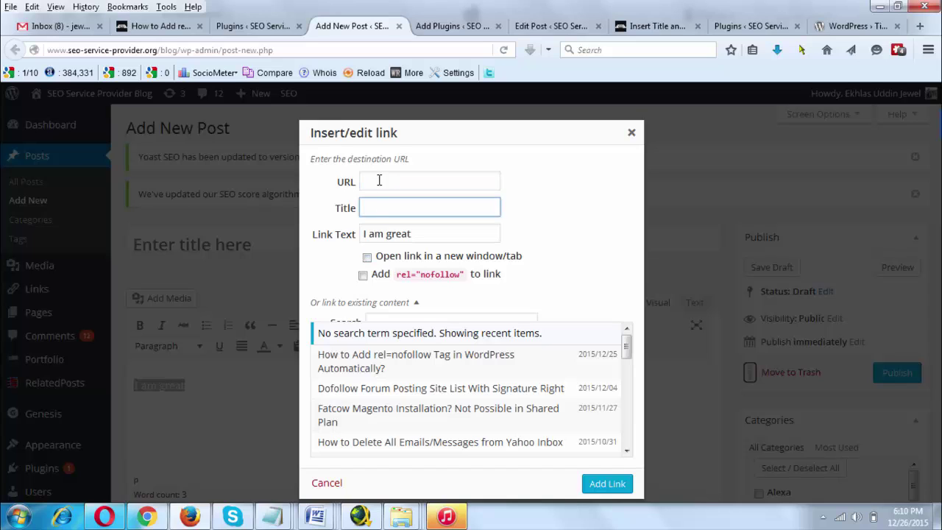
left_click(378, 182)
left_click(376, 209)
left_click(632, 134)
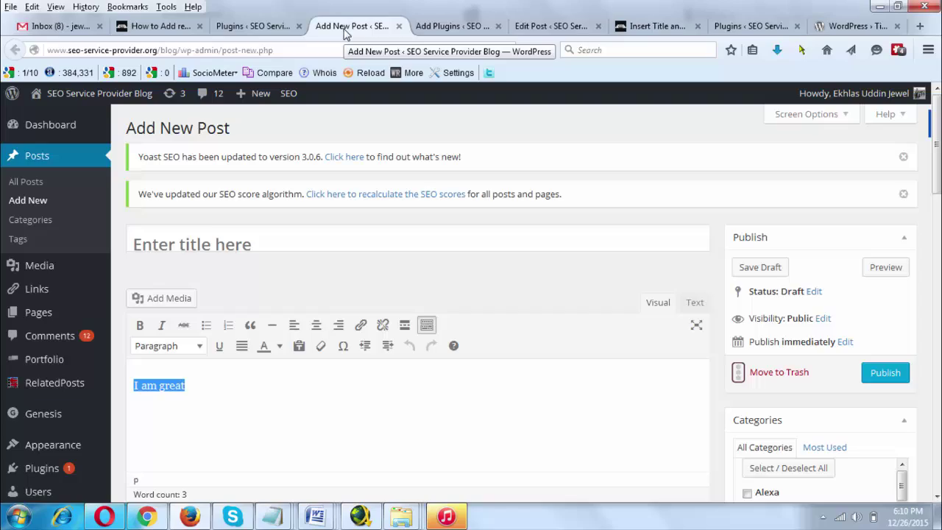
Return to the published post, scroll down to the plugin link and right-click it
left_click(655, 26)
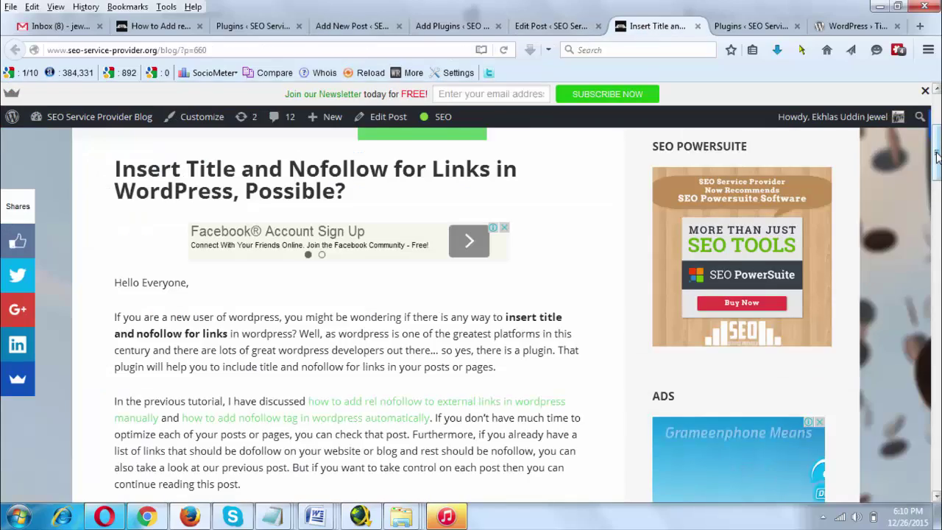
scroll(937, 156, "down", 4)
scroll(937, 156, "down", 2)
scroll(937, 156, "down", 3)
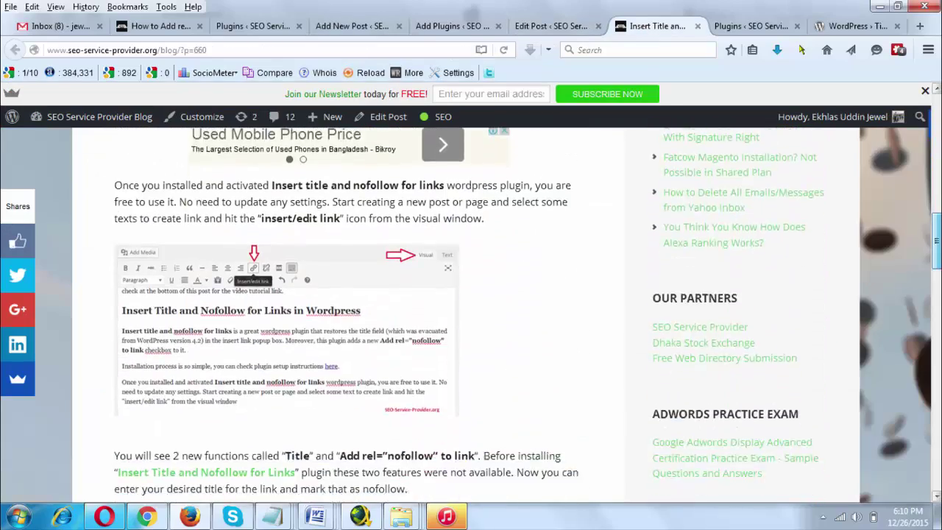
scroll(938, 357, "down", 4)
scroll(937, 356, "down", 3)
scroll(937, 356, "down", 5)
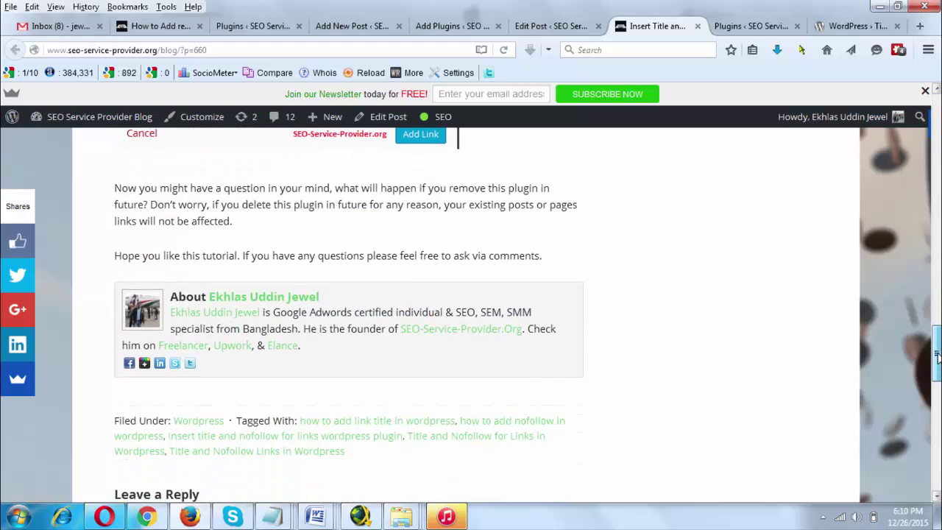
left_click_drag(937, 357, 937, 250)
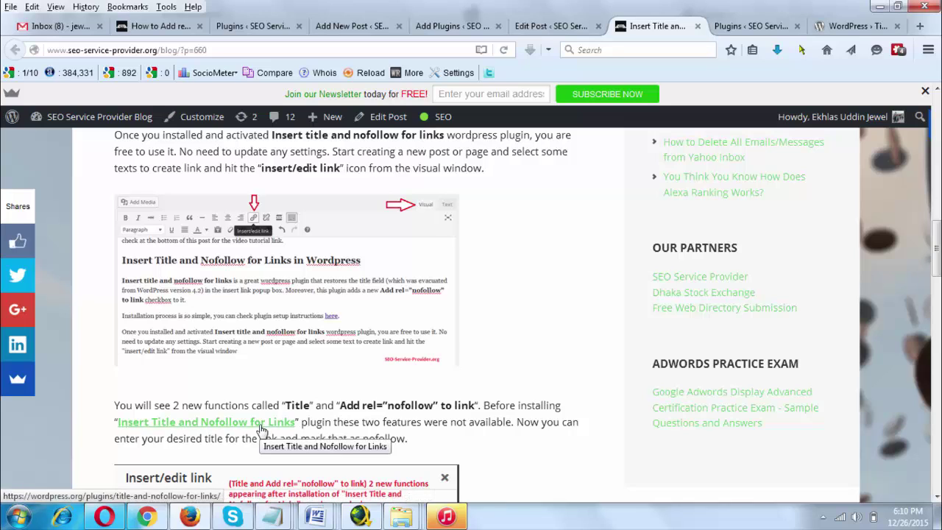
right_click(262, 430)
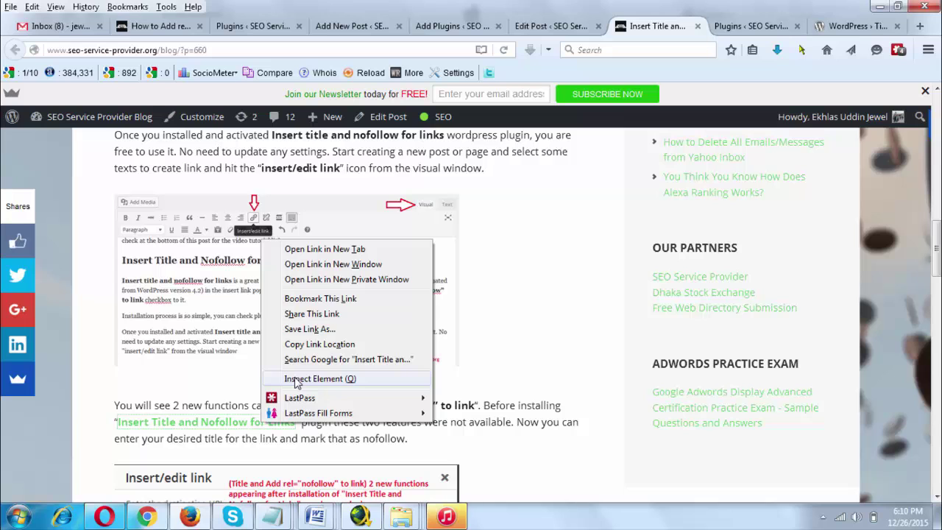
Inspect the plugin link's markup showing rel="nofollow", then close devtools and scroll to the top
left_click(298, 379)
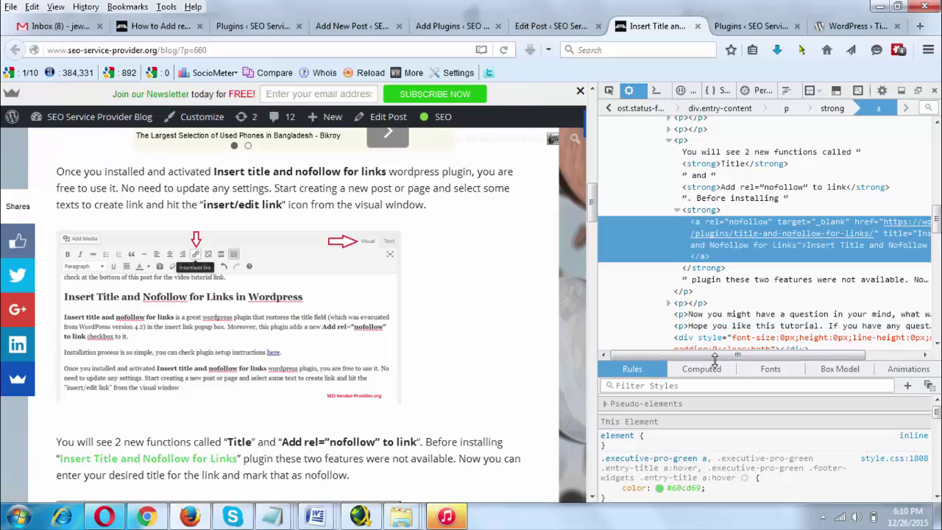
left_click_drag(725, 359, 779, 359)
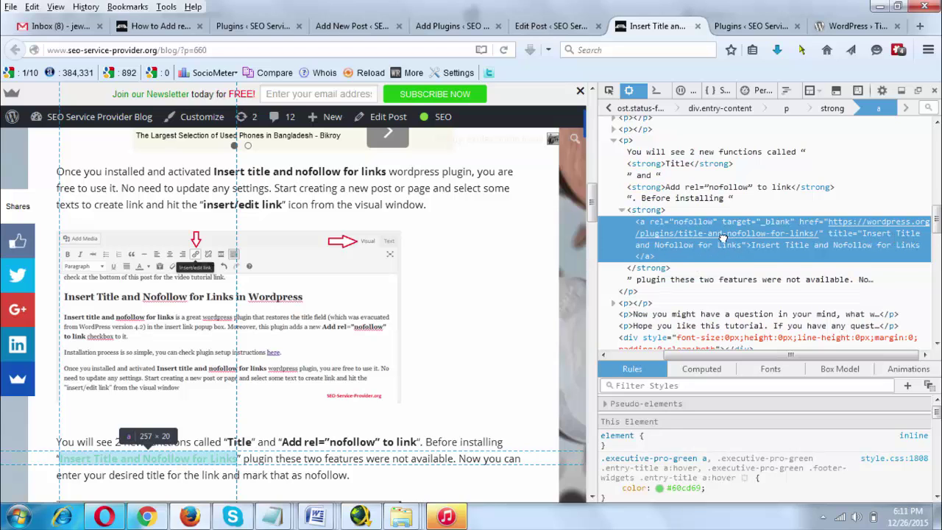
left_click_drag(742, 252, 720, 254)
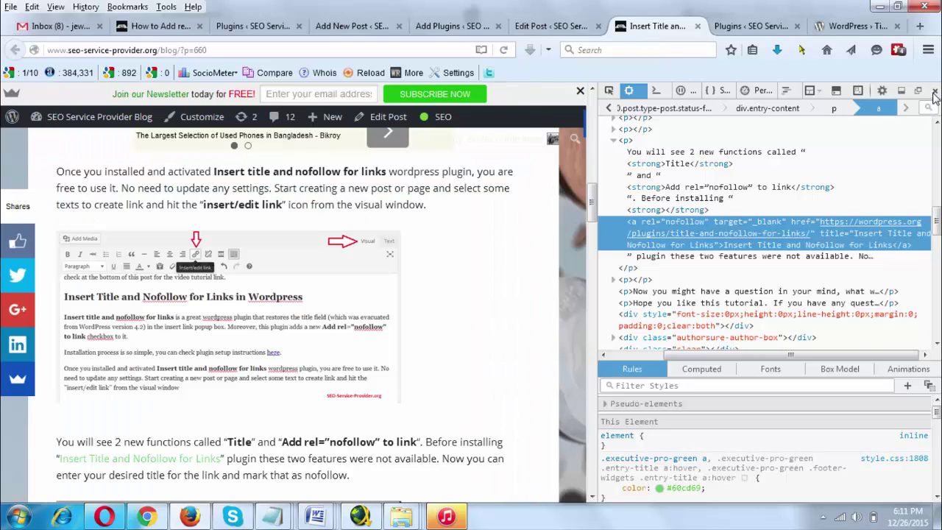
key("F12")
left_click_drag(937, 254, 937, 132)
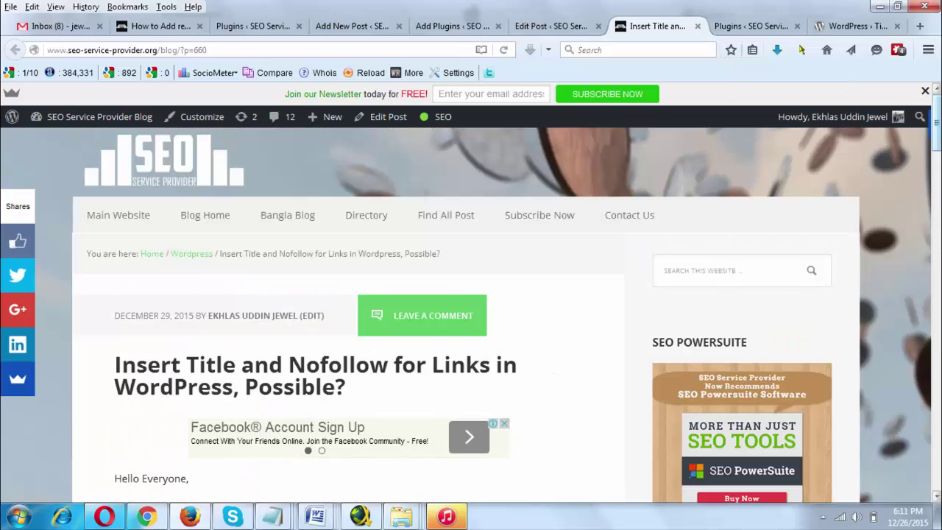